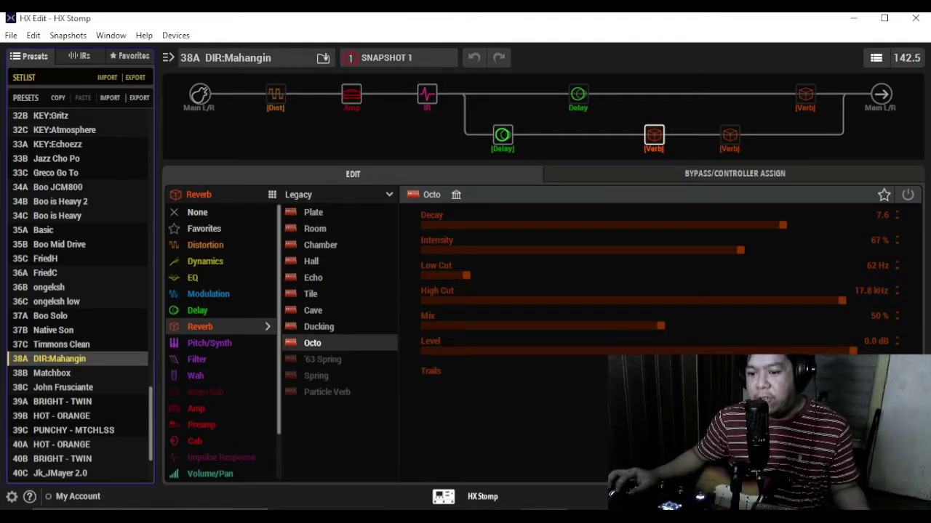
Select the Glitz reverb block on the upper path and turn it on
{"action": "key", "text": "alt+Tab"}
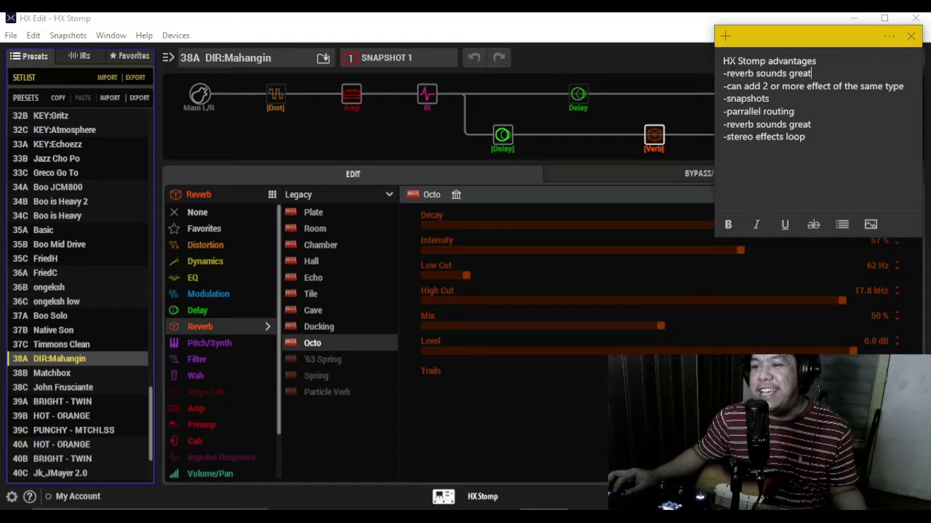
{"action": "left_click", "coordinate": [630, 21]}
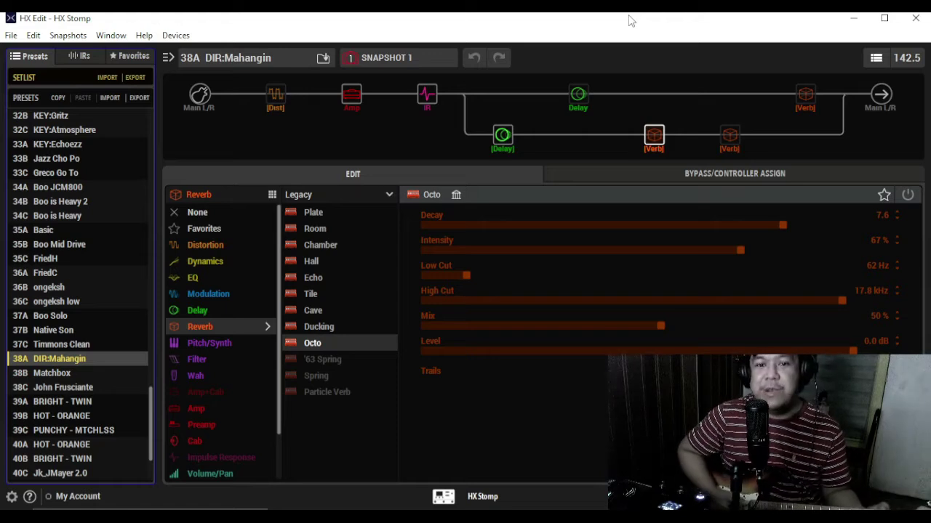
{"action": "left_click", "coordinate": [805, 96]}
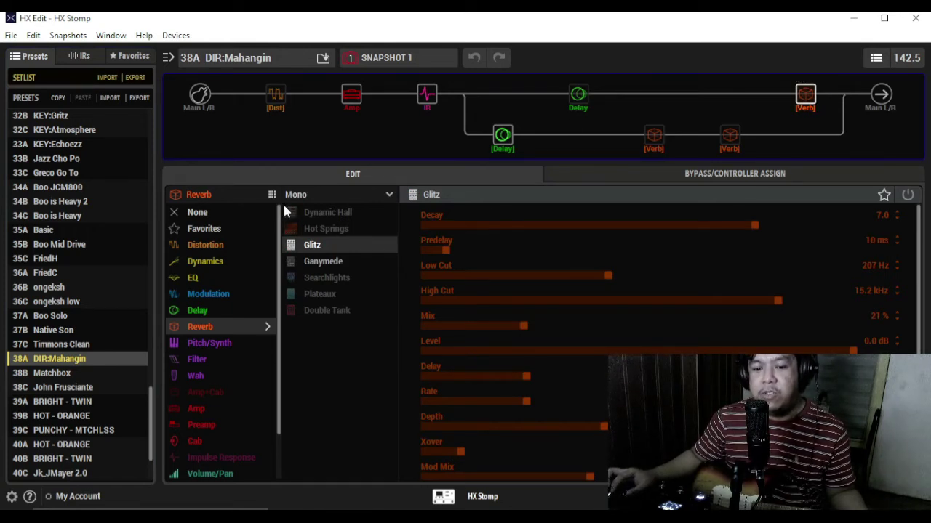
{"action": "left_click", "coordinate": [342, 247]}
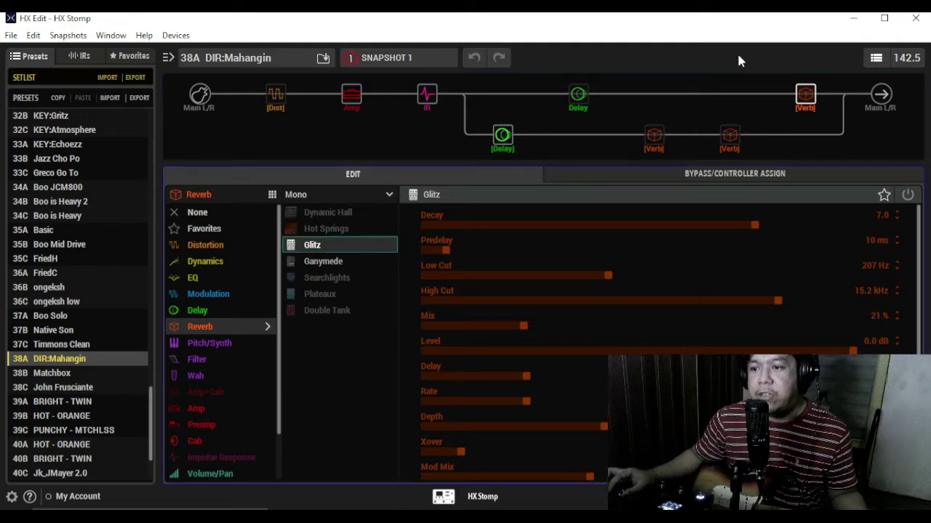
{"action": "left_click", "coordinate": [800, 84]}
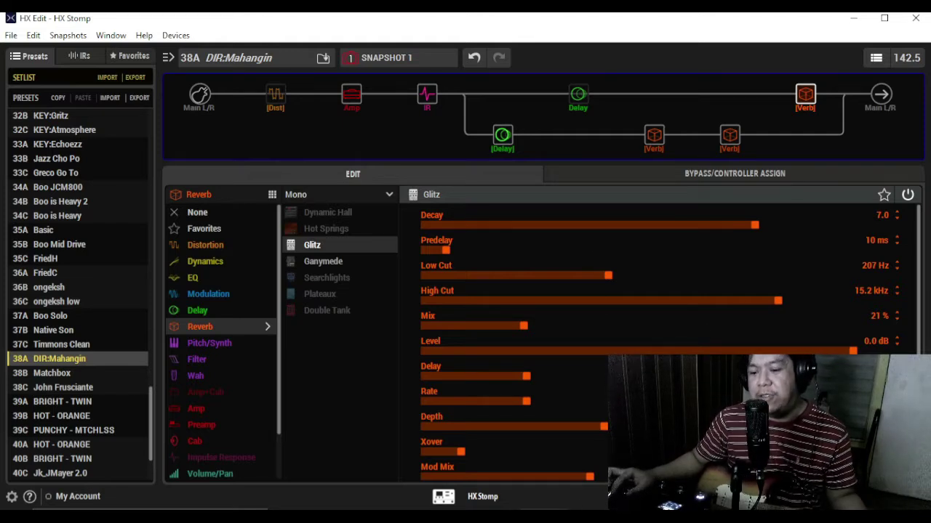
Close the Chrome window and consult the HX Stomp advantages note before returning to HX Edit
{"action": "key", "text": "alt+Tab"}
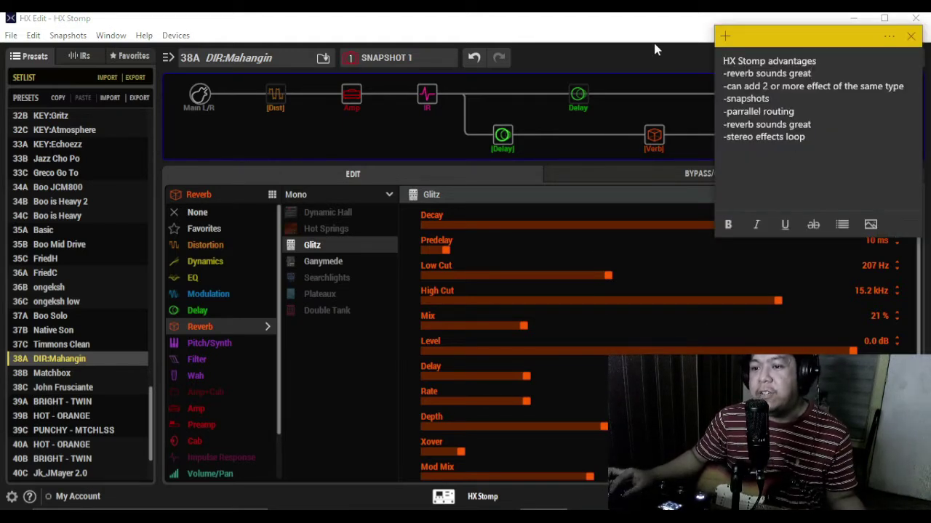
{"action": "key", "text": "alt+Tab"}
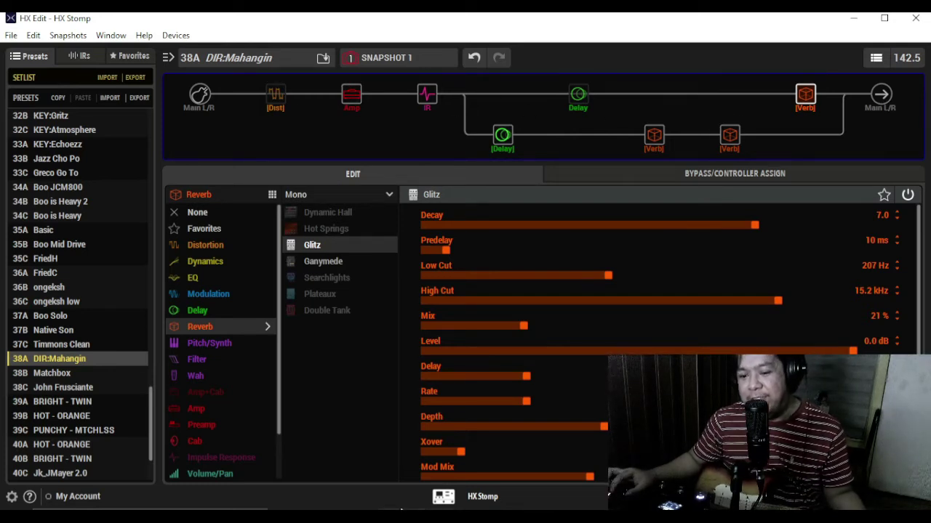
{"action": "right_click", "coordinate": [356, 513]}
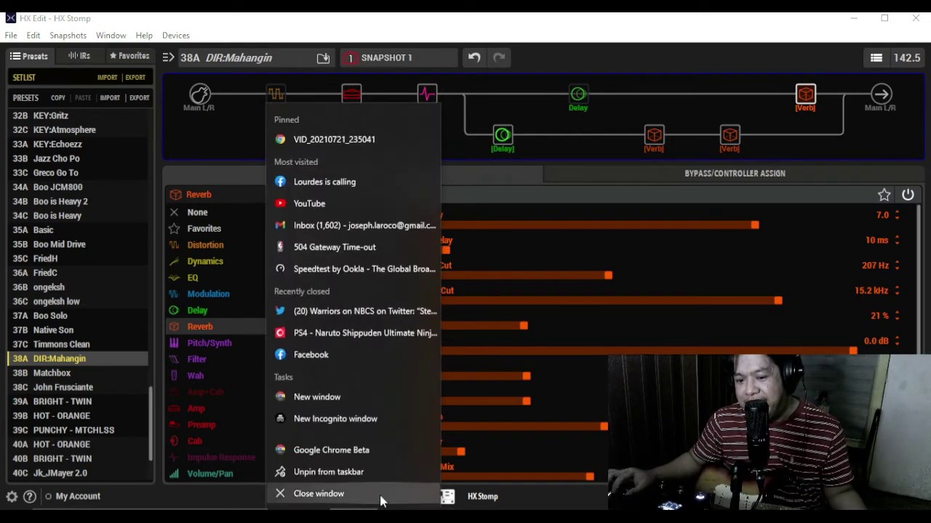
{"action": "left_click", "coordinate": [380, 496]}
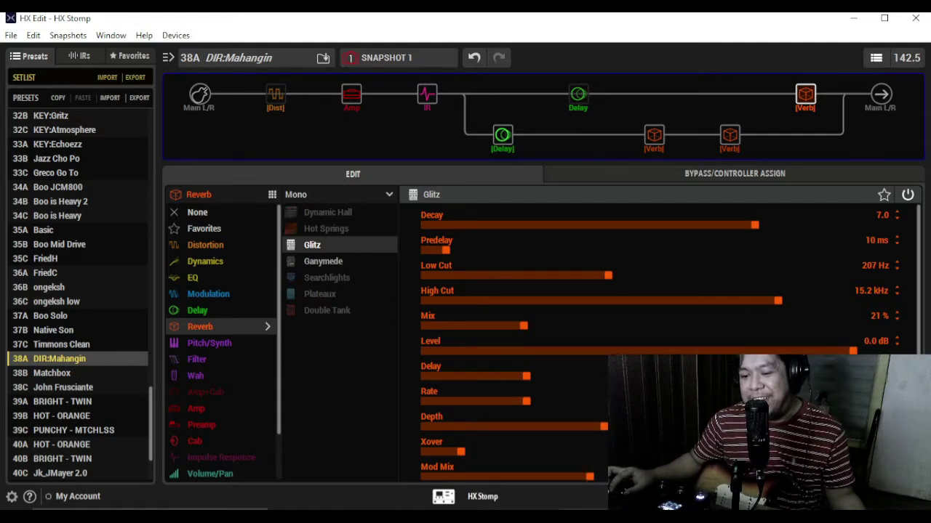
{"action": "mouse_move", "coordinate": [533, 510]}
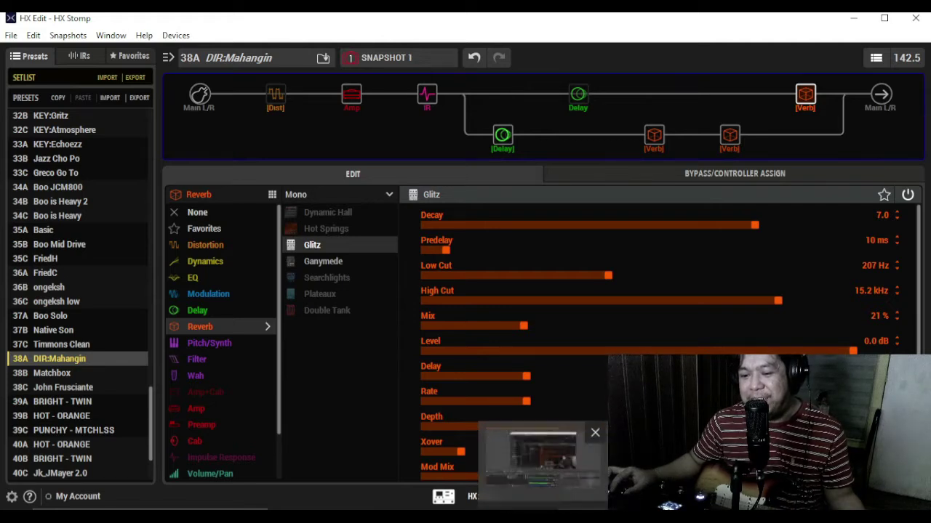
{"action": "left_click", "coordinate": [533, 455]}
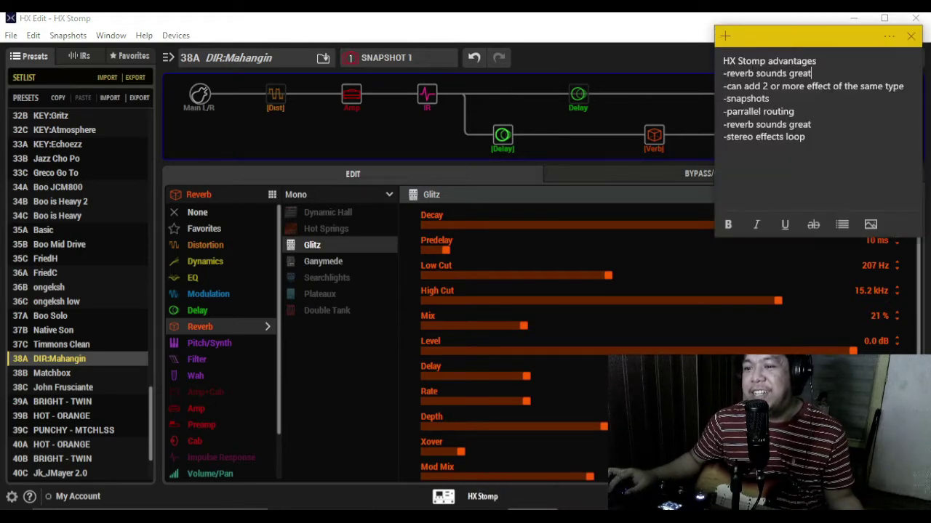
{"action": "left_click", "coordinate": [635, 153]}
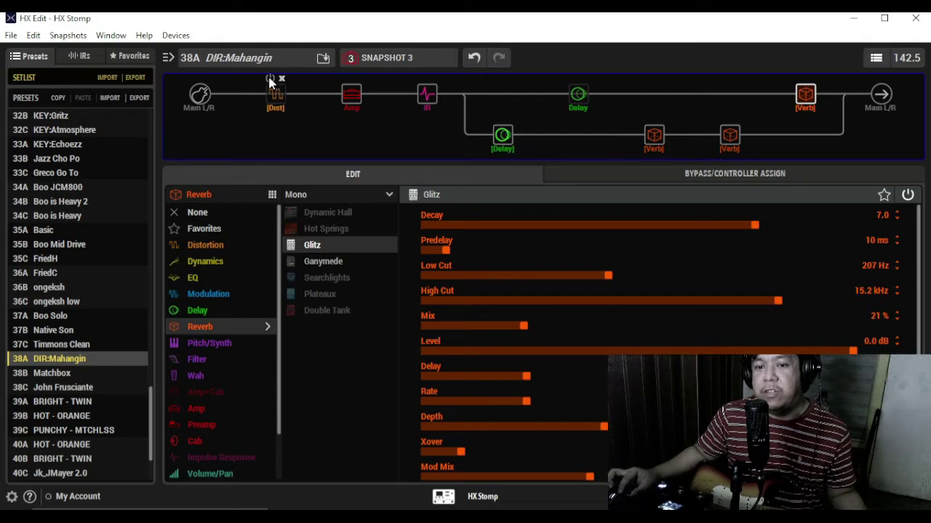
Save the preset to slot 38A under the name DIR:Mahangin
{"action": "left_click", "coordinate": [325, 60]}
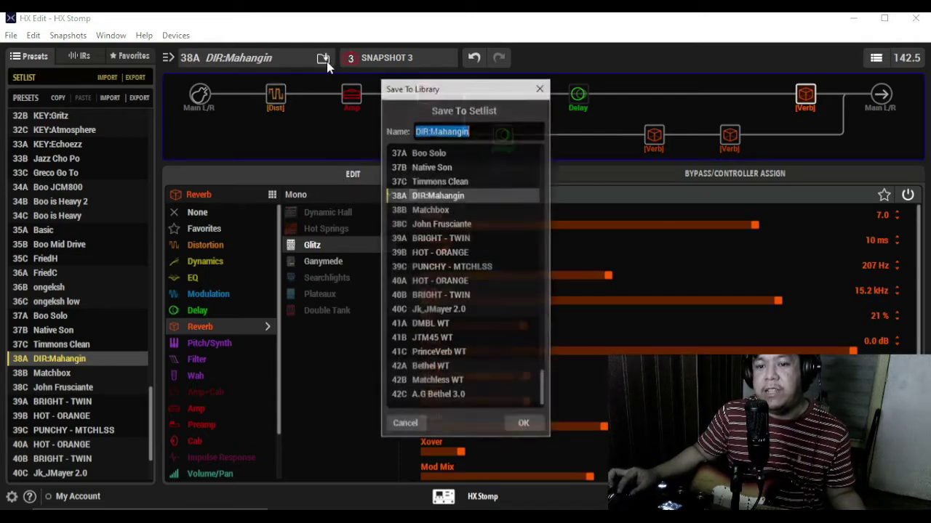
{"action": "left_click", "coordinate": [523, 423]}
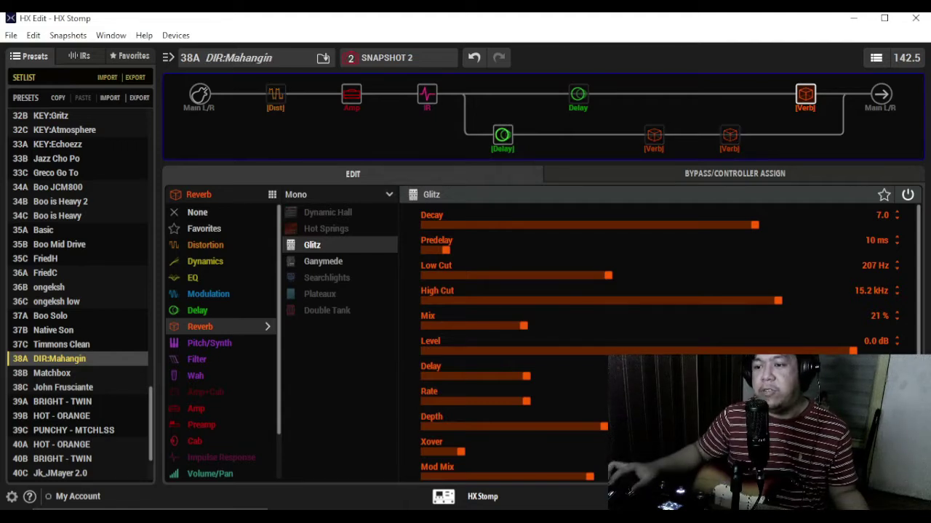
Select the Teemah! distortion block in Snapshot 3 and bypass it
{"action": "mouse_move", "coordinate": [805, 96]}
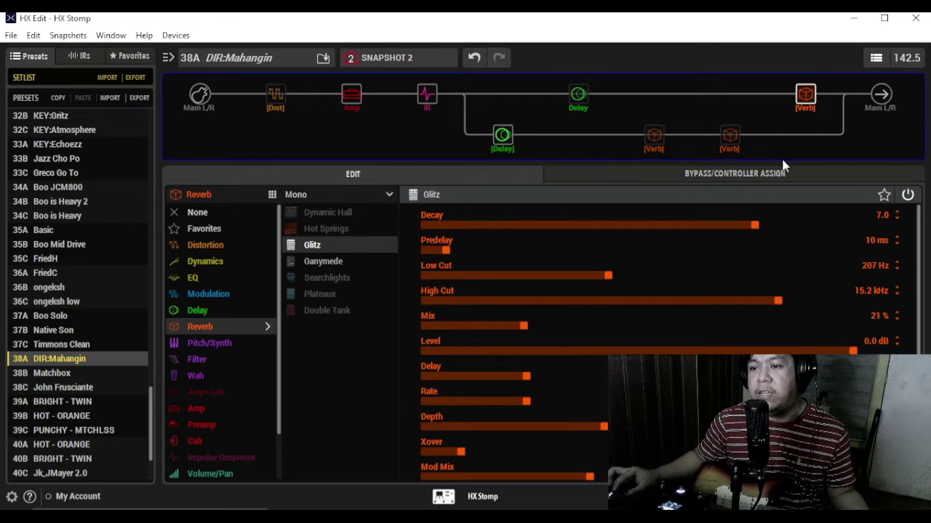
{"action": "mouse_move", "coordinate": [276, 104]}
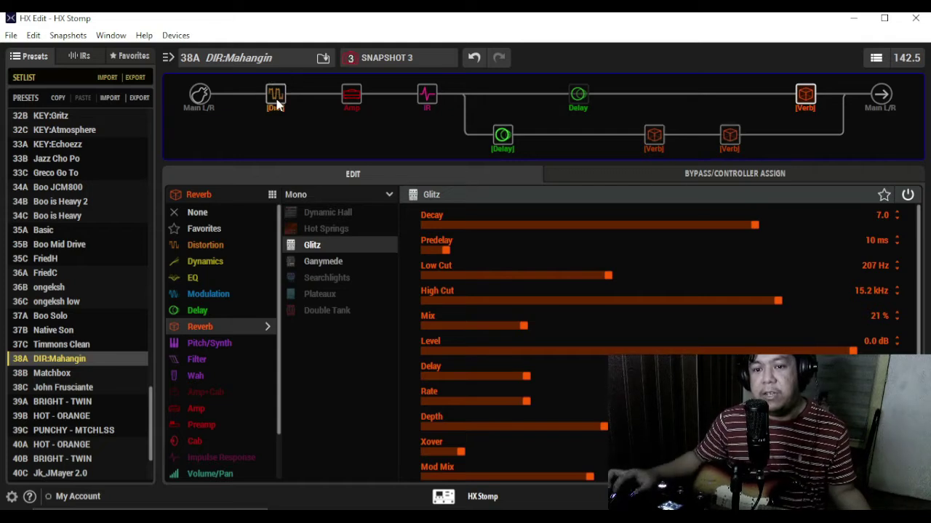
{"action": "mouse_move", "coordinate": [652, 139]}
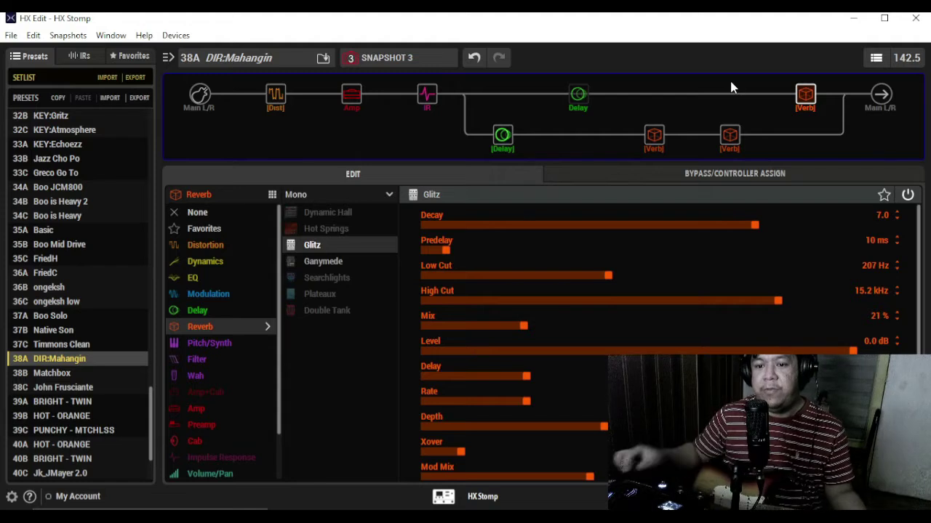
{"action": "left_click", "coordinate": [273, 101]}
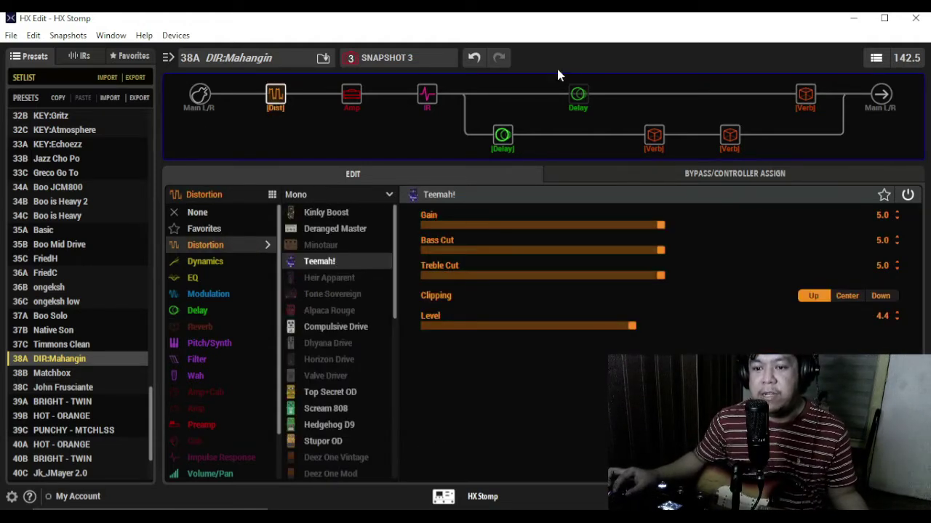
{"action": "left_click", "coordinate": [269, 78]}
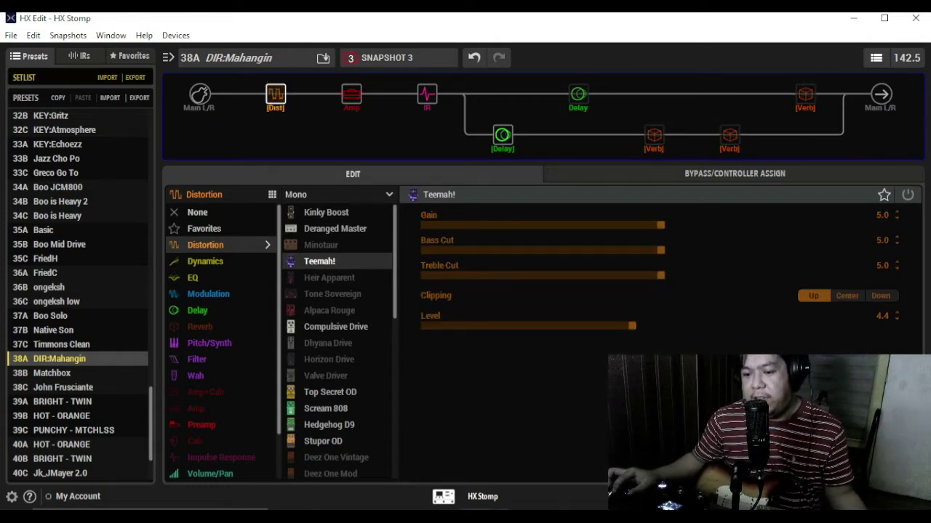
Turn on the upper path's Delay block and set the Glitz reverb's Mix to 35%
{"action": "key", "text": "alt+Tab"}
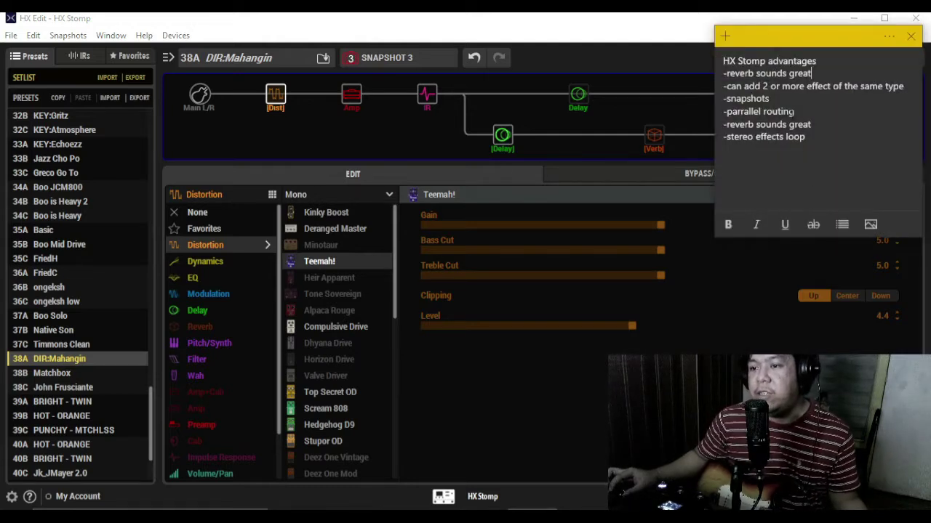
{"action": "key", "text": "alt+Tab"}
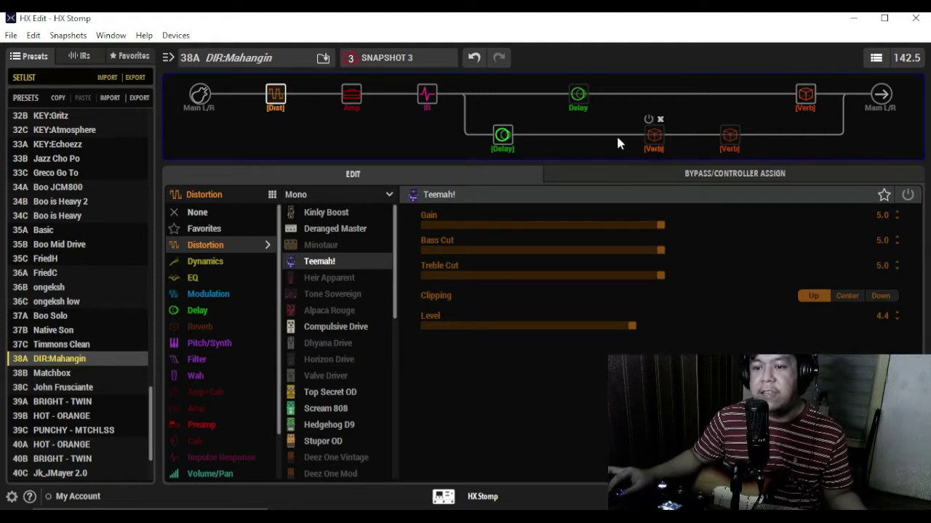
{"action": "left_click", "coordinate": [573, 79]}
{"action": "left_click", "coordinate": [574, 79]}
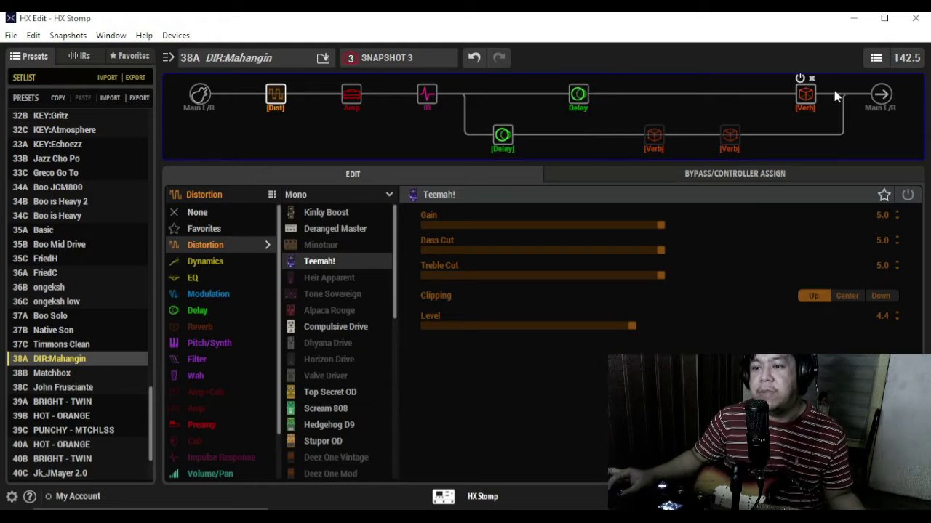
{"action": "left_click", "coordinate": [806, 94]}
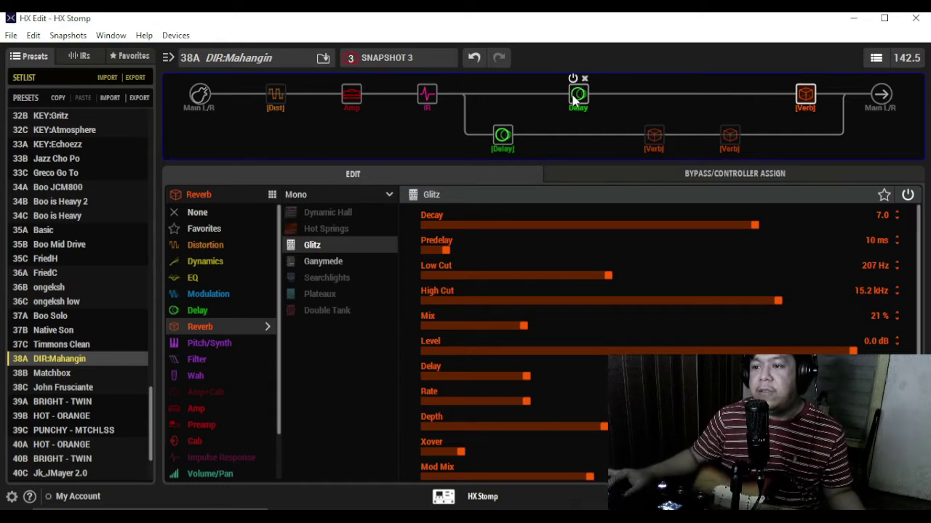
{"action": "left_click_drag", "start_coordinate": [524, 326], "coordinate": [590, 326]}
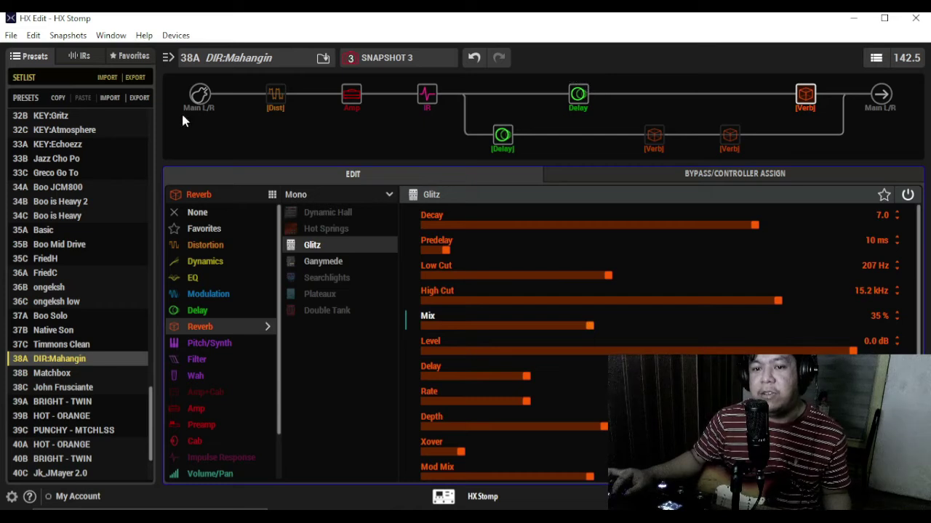
Move the Simple Delay block to the lower parallel path and back to the upper path twice to compare serial and parallel routing
{"action": "mouse_move", "coordinate": [580, 92]}
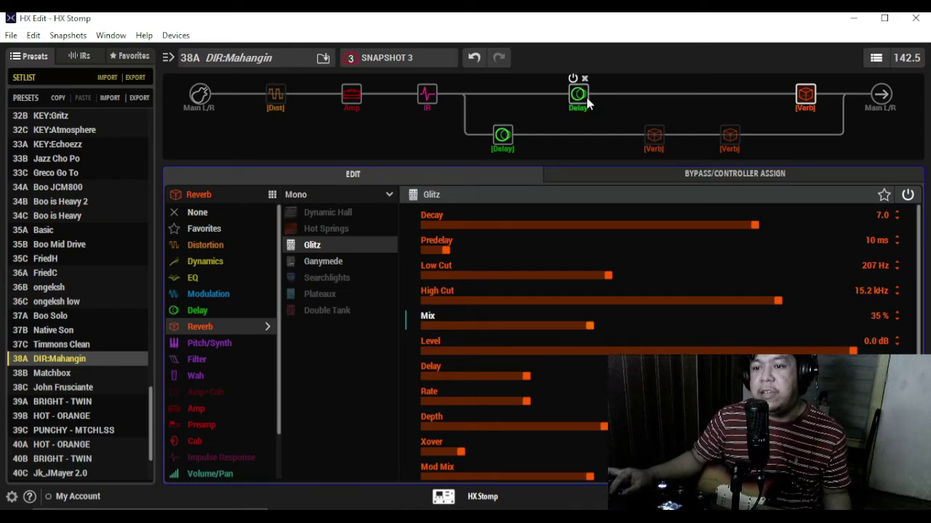
{"action": "left_click_drag", "start_coordinate": [577, 96], "coordinate": [578, 140]}
{"action": "mouse_move", "coordinate": [804, 101]}
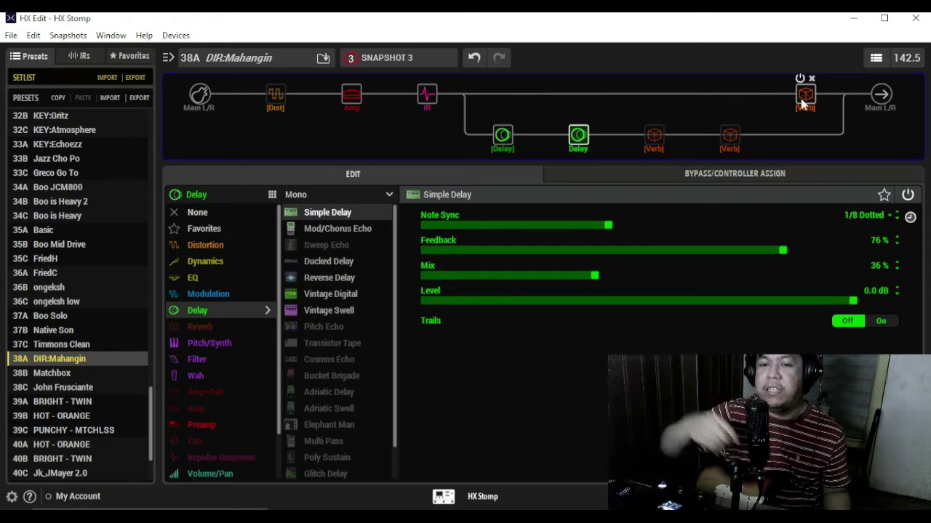
{"action": "mouse_move", "coordinate": [578, 135]}
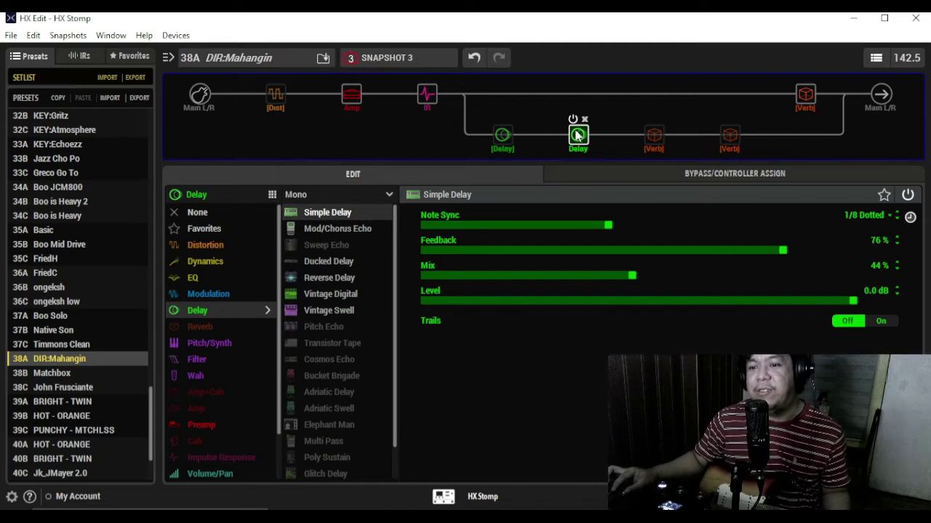
{"action": "left_click_drag", "start_coordinate": [578, 135], "coordinate": [577, 108]}
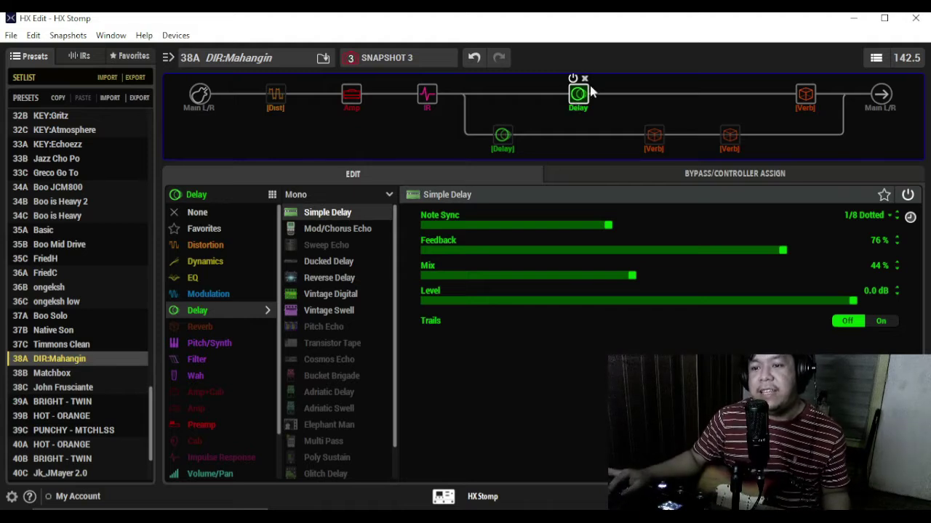
{"action": "left_click_drag", "start_coordinate": [581, 98], "coordinate": [580, 131]}
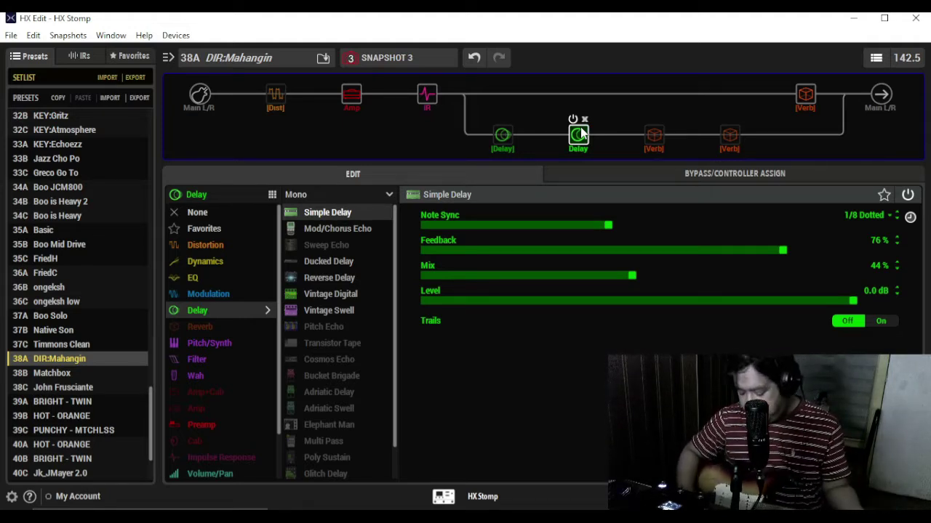
{"action": "left_click_drag", "start_coordinate": [580, 127], "coordinate": [578, 95]}
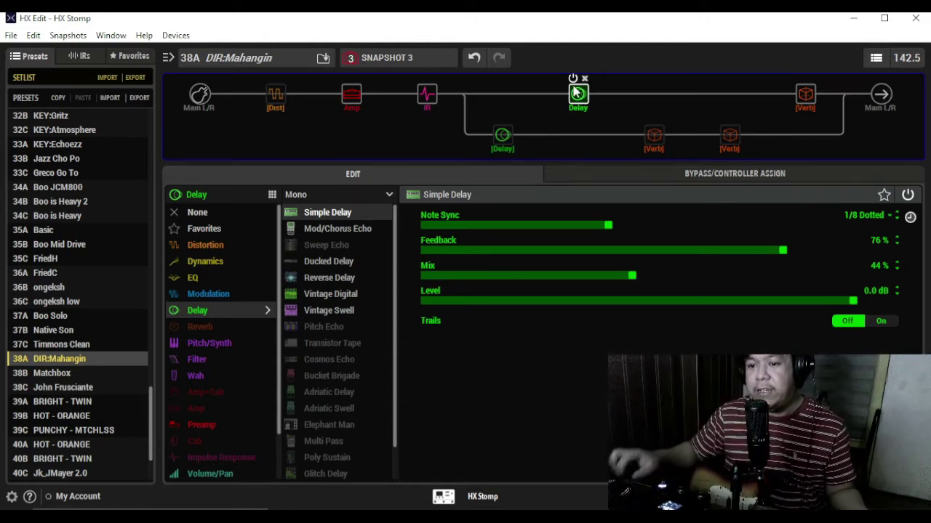
In the mixer where the two paths merge, set B Pan to Right 100 and A Pan to Left 100
{"action": "left_click", "coordinate": [469, 98]}
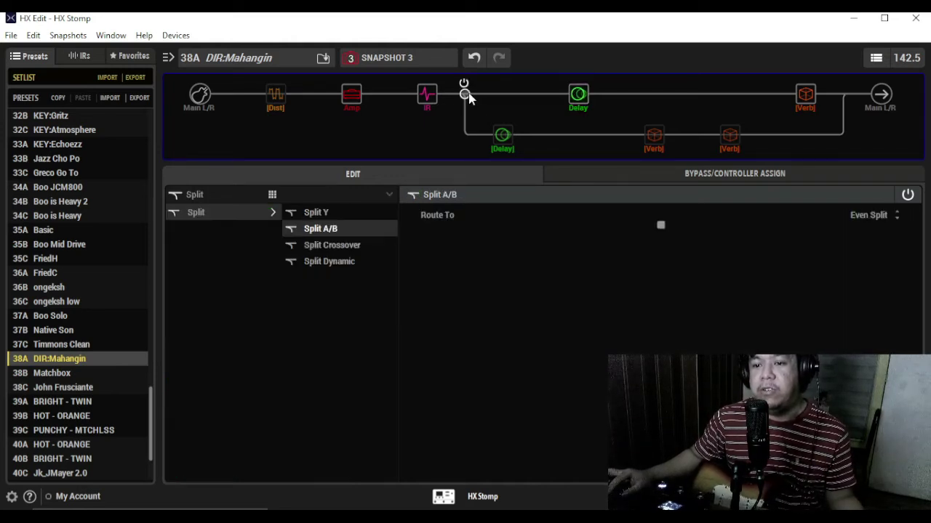
{"action": "left_click", "coordinate": [843, 94]}
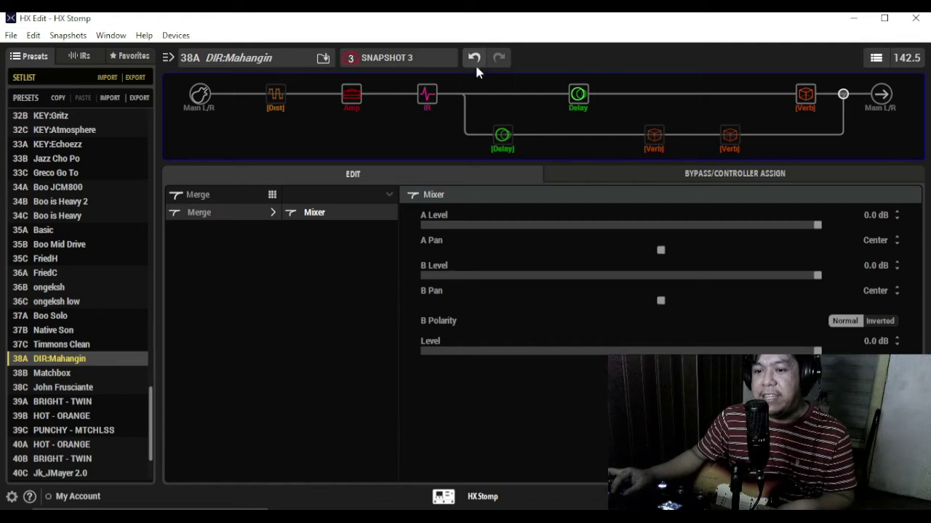
{"action": "left_click_drag", "start_coordinate": [662, 306], "coordinate": [922, 299]}
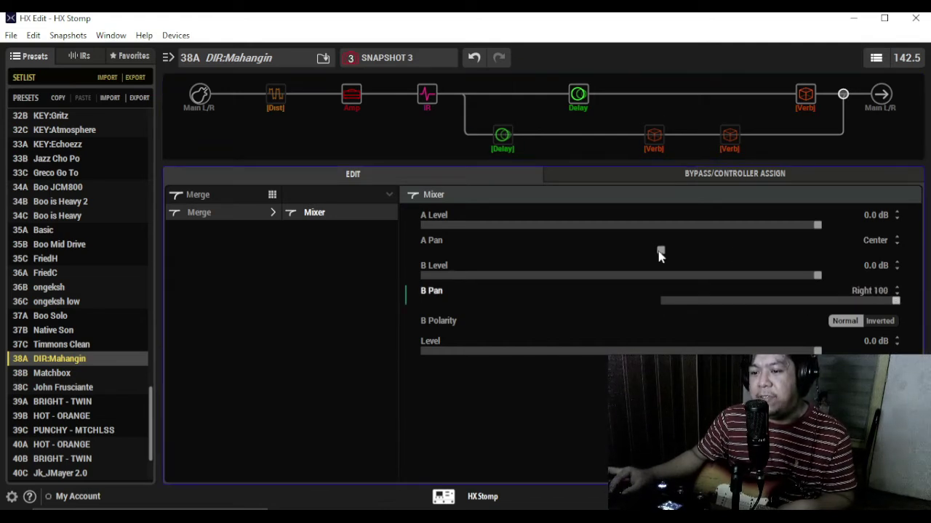
{"action": "left_click_drag", "start_coordinate": [660, 252], "coordinate": [407, 247]}
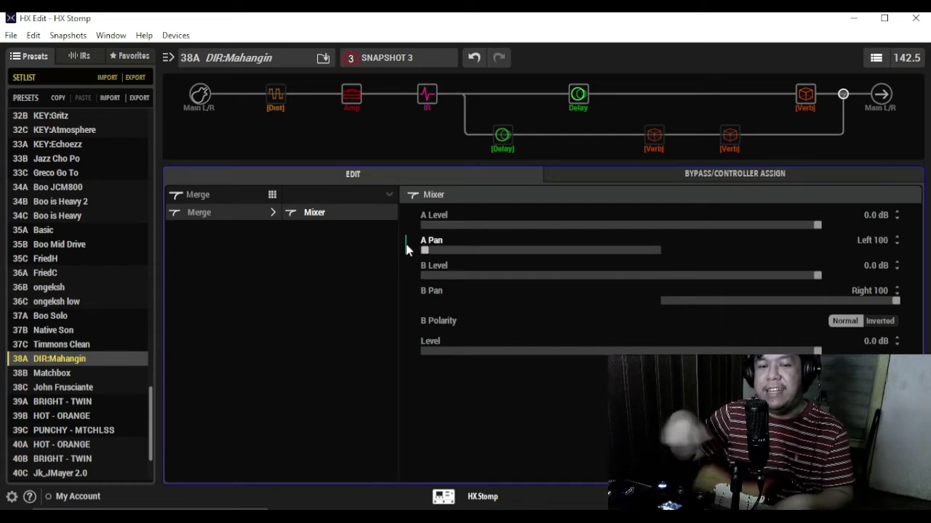
{"action": "mouse_move", "coordinate": [508, 126]}
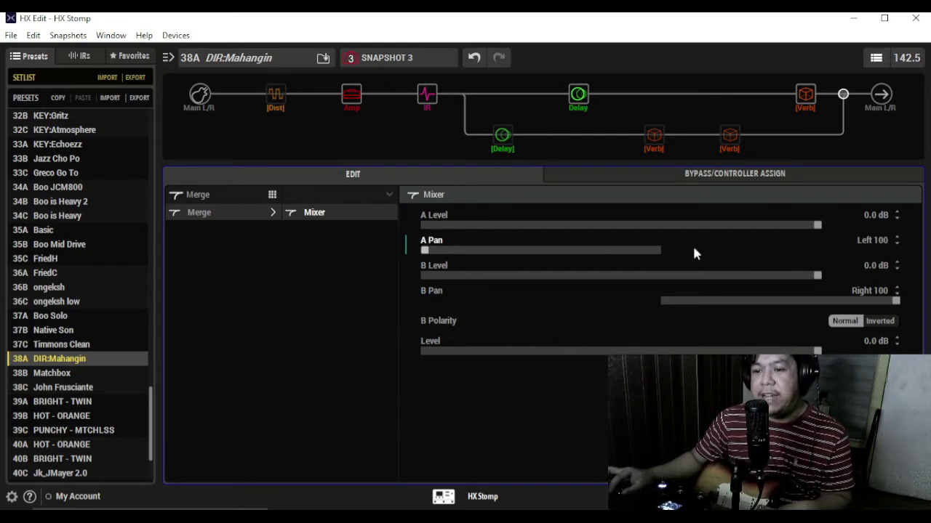
Turn on the lower parallel path's Delay and reverb blocks, select its Particle Verb, and bypass the upper path's reverb
{"action": "mouse_move", "coordinate": [470, 116]}
{"action": "left_click", "coordinate": [554, 131]}
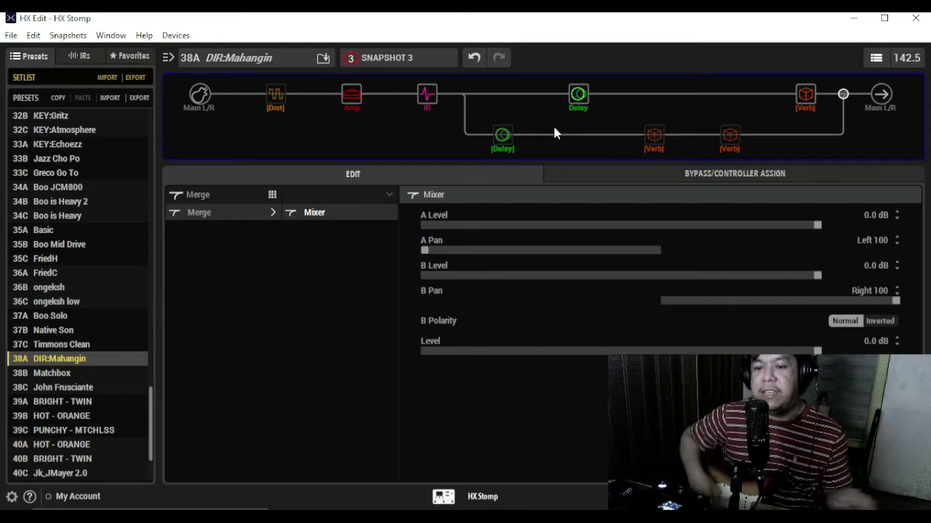
{"action": "left_click", "coordinate": [730, 134]}
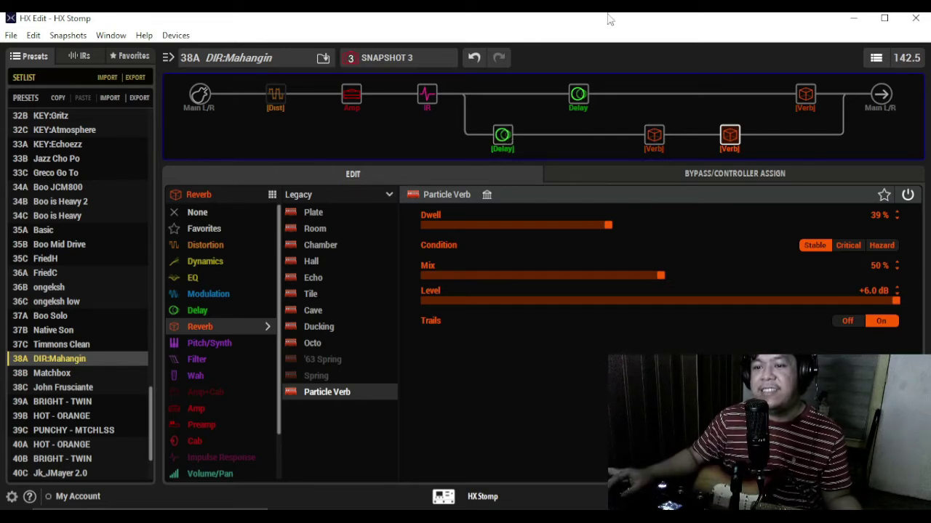
{"action": "mouse_move", "coordinate": [576, 86]}
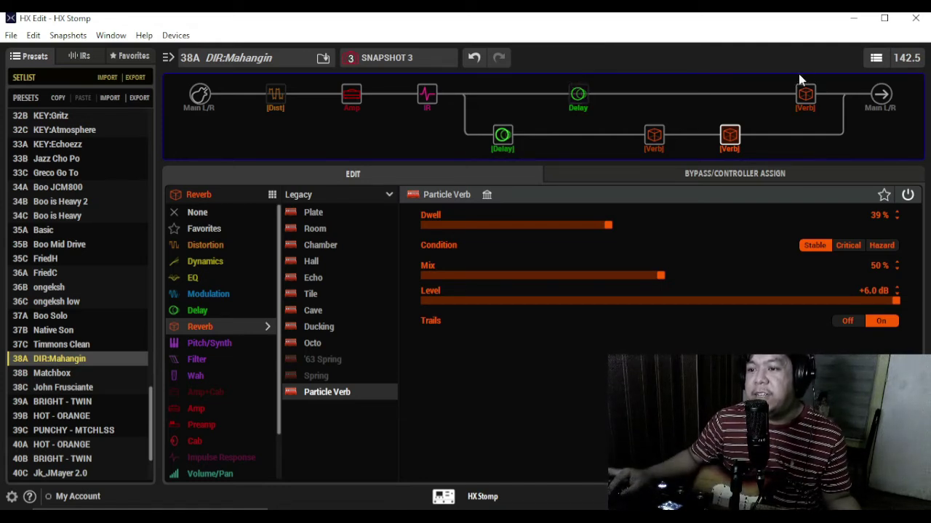
{"action": "mouse_move", "coordinate": [798, 80]}
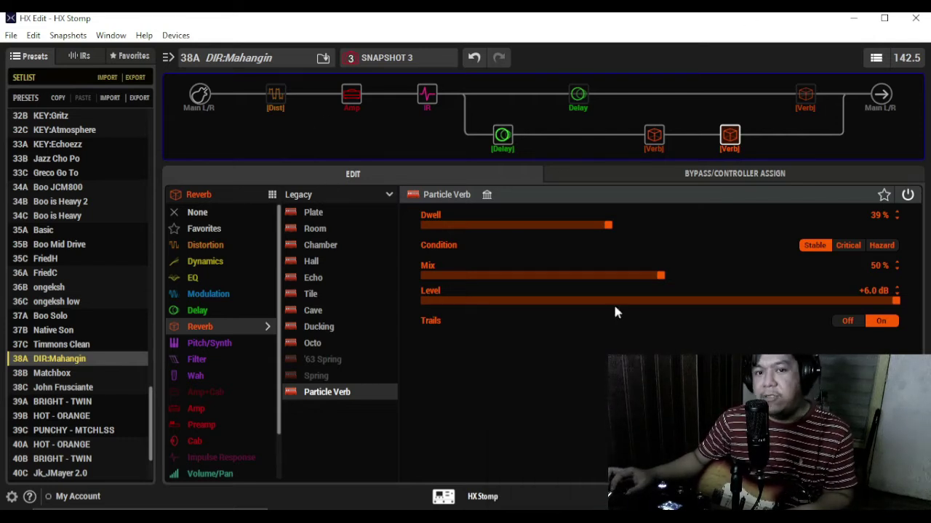
Check the sticky note of HX Stomp advantages, return to HX Edit, and list the mono Send/Return block models
{"action": "left_click", "coordinate": [532, 454]}
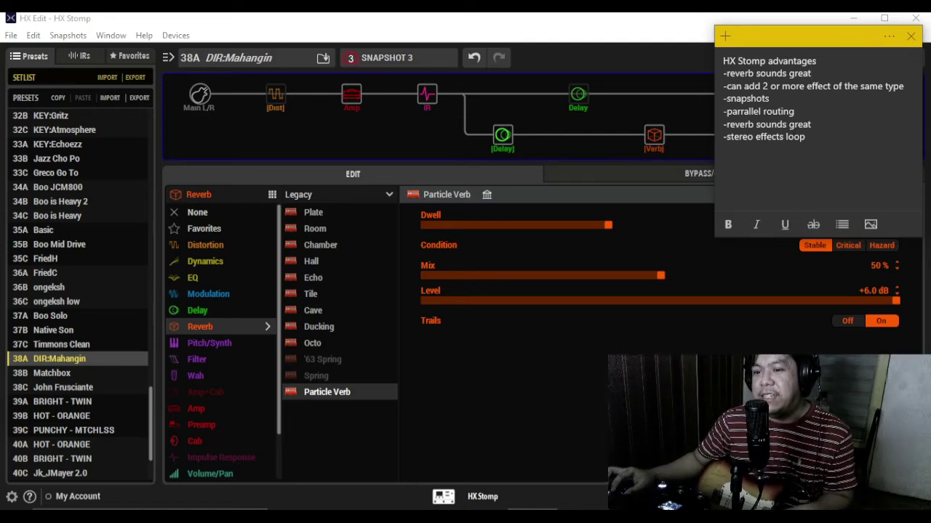
{"action": "left_click", "coordinate": [578, 120]}
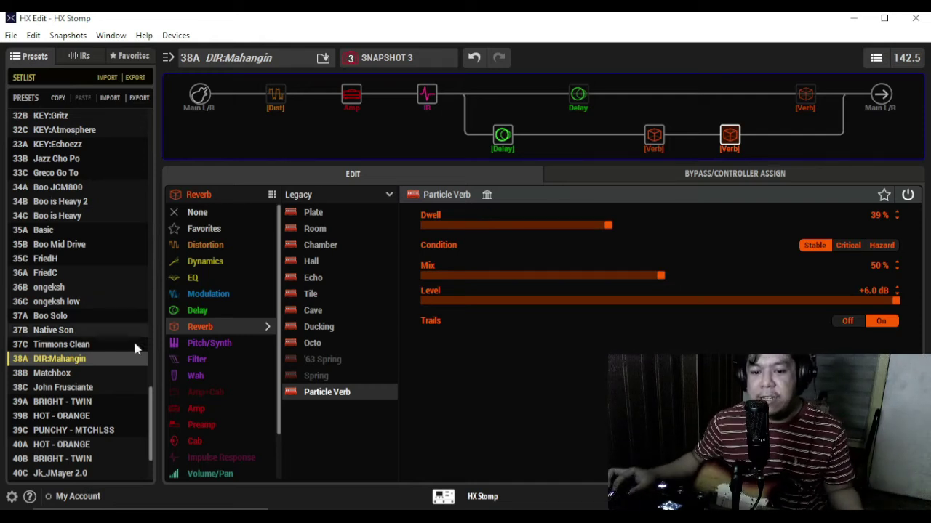
{"action": "scroll", "coordinate": [216, 354], "scroll_direction": "down", "scroll_amount": 1}
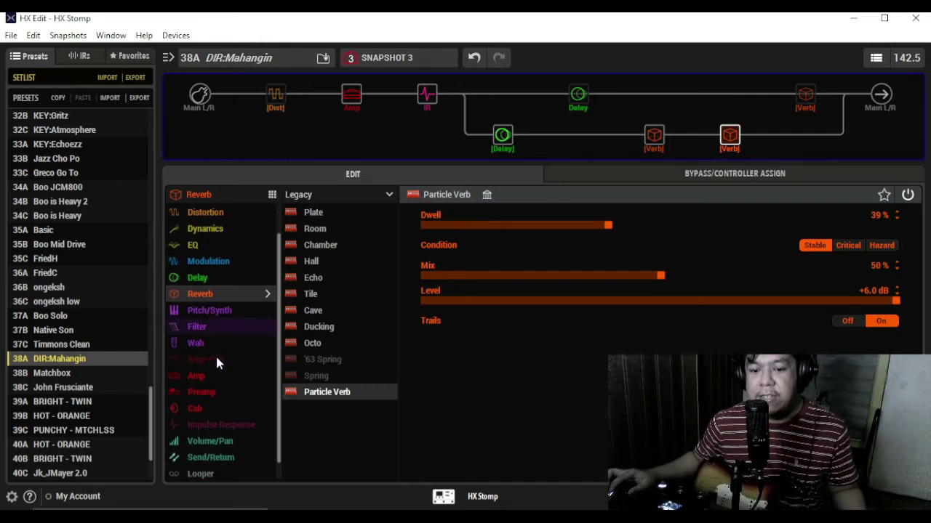
{"action": "left_click", "coordinate": [217, 459]}
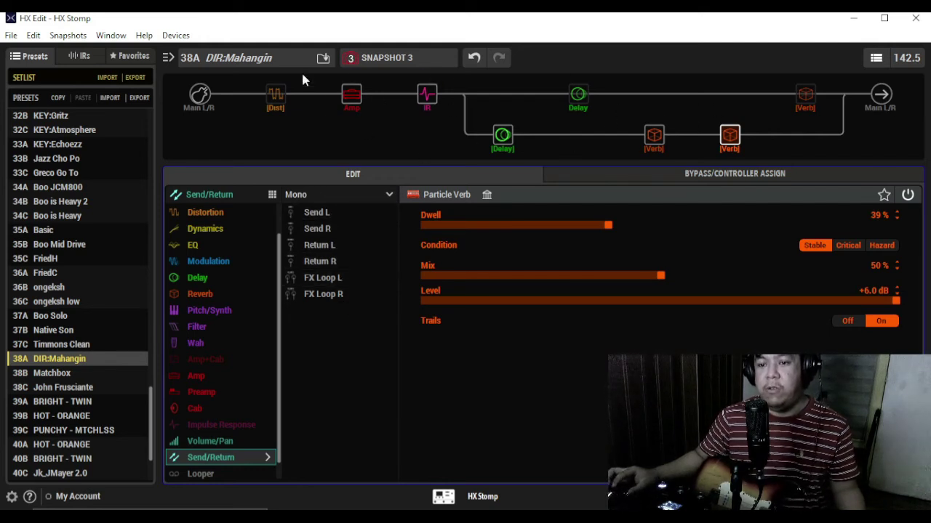
{"action": "mouse_move", "coordinate": [332, 87]}
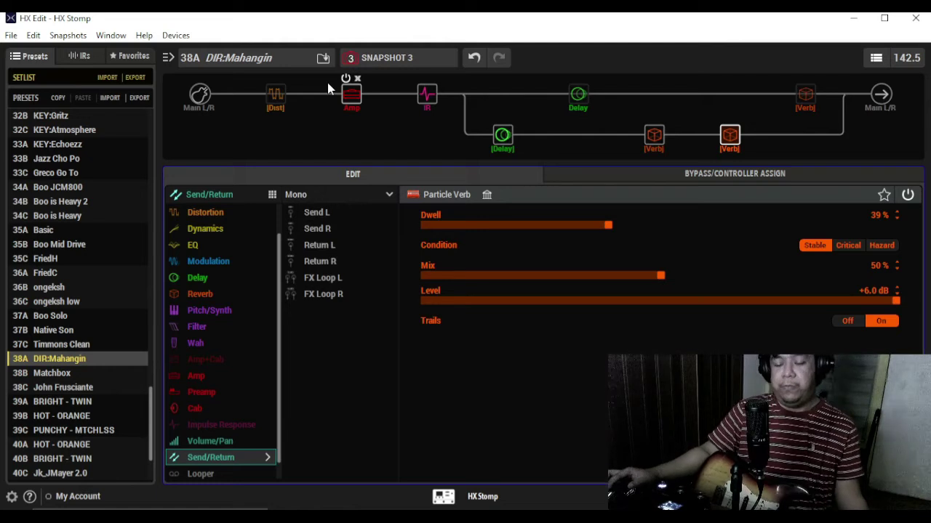
{"action": "mouse_move", "coordinate": [513, 125]}
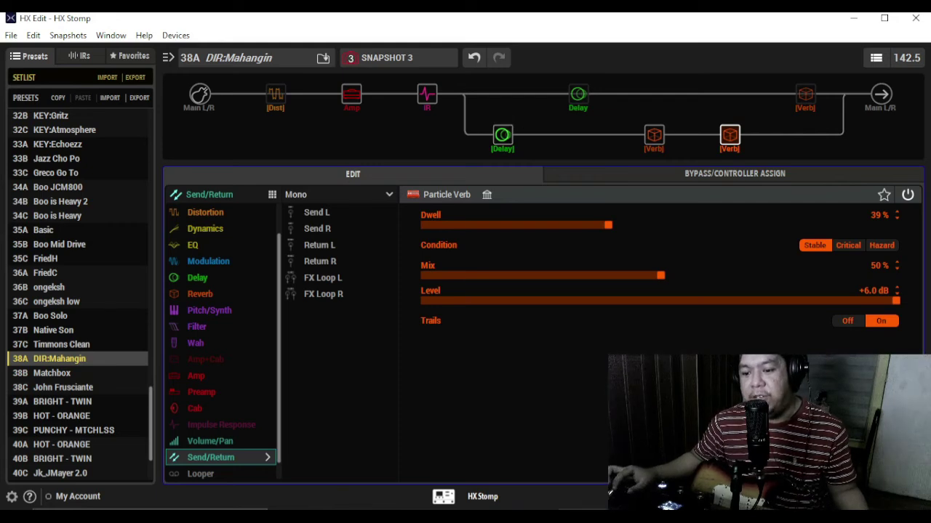
Review the HX Stomp advantages note again after the stereo effects loop topic and return to HX Edit
{"action": "key", "text": "alt+Tab"}
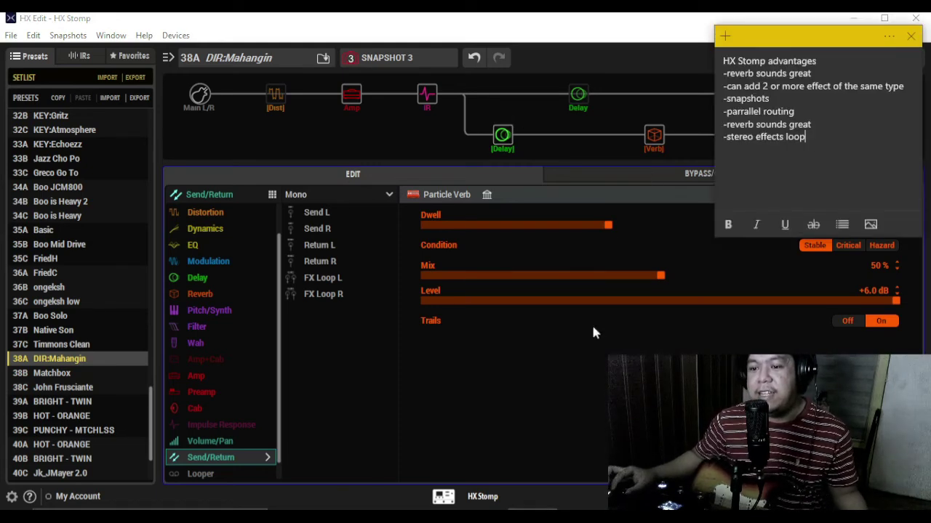
{"action": "left_click", "coordinate": [487, 245]}
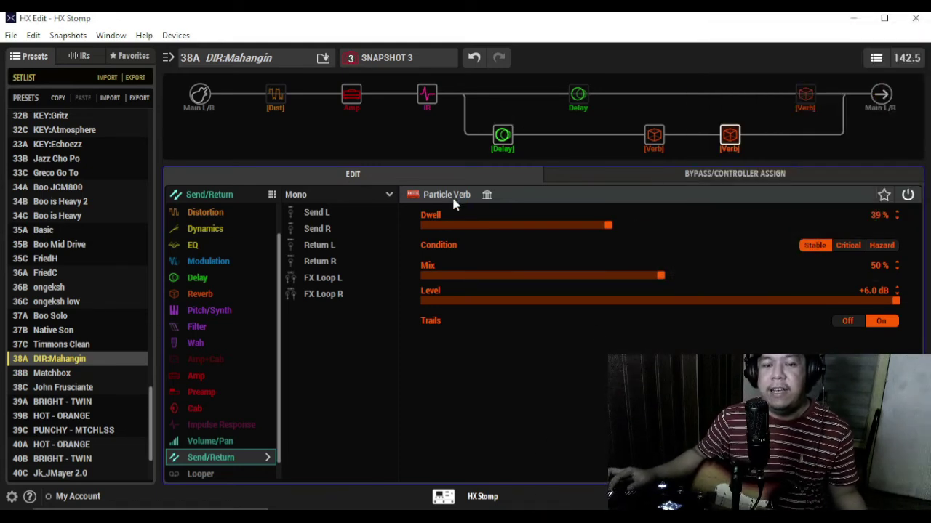